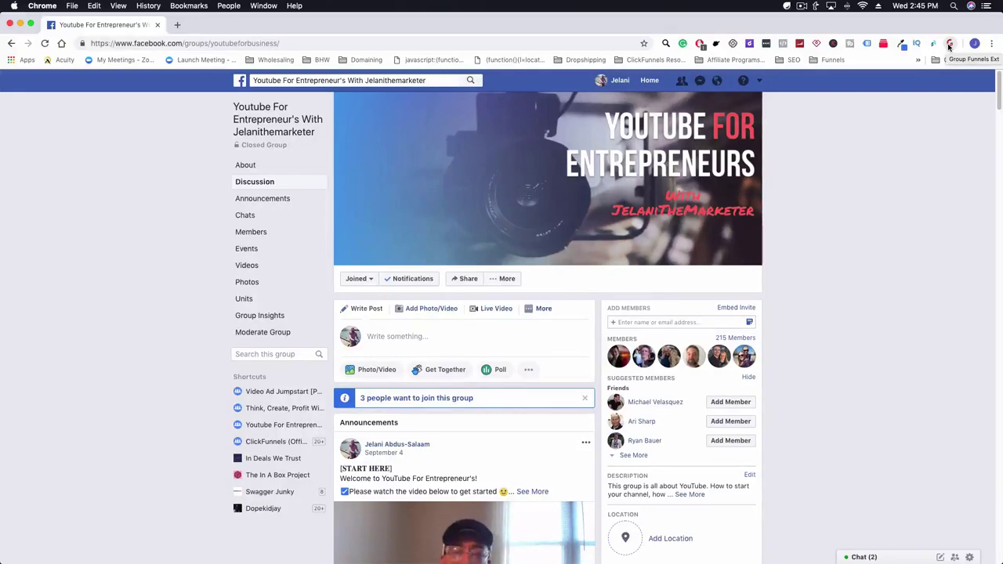
- Enter the account e-mail in the Group Convert extension popup and save it
{"action": "left_click", "coordinate": [950, 47]}
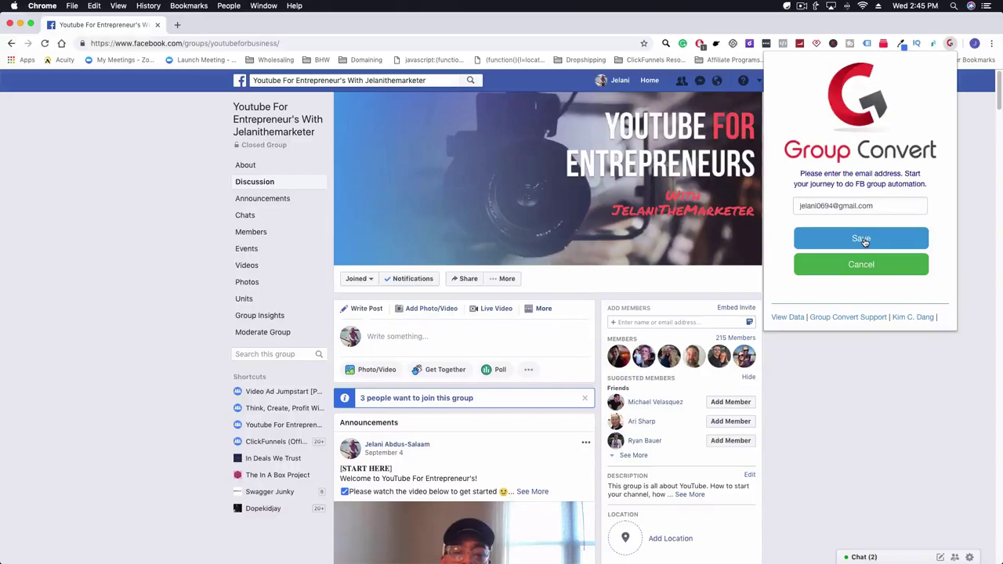
{"action": "left_click", "coordinate": [863, 240]}
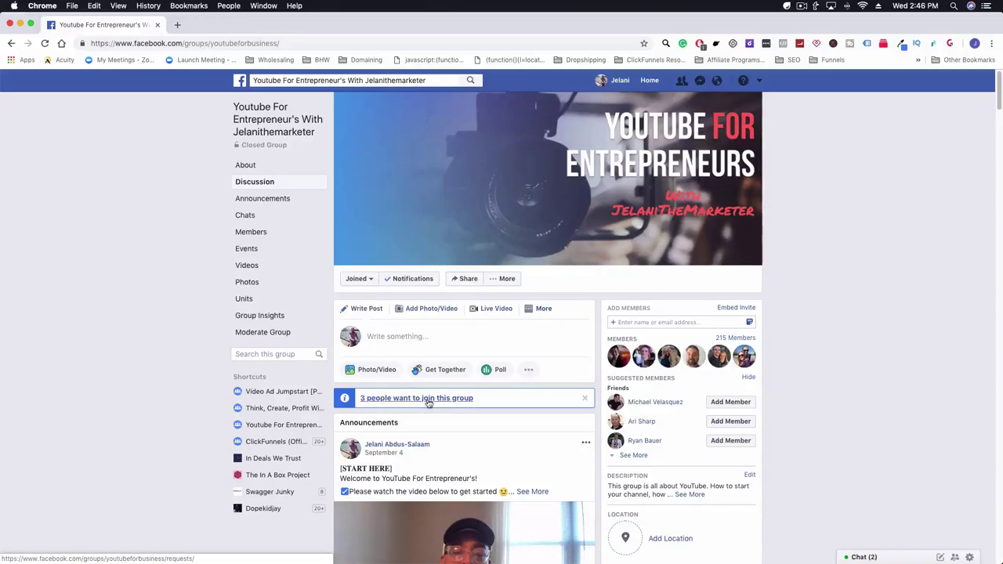
- Open the group's 3 pending join requests on the Member Requests page
{"action": "left_click", "coordinate": [445, 401]}
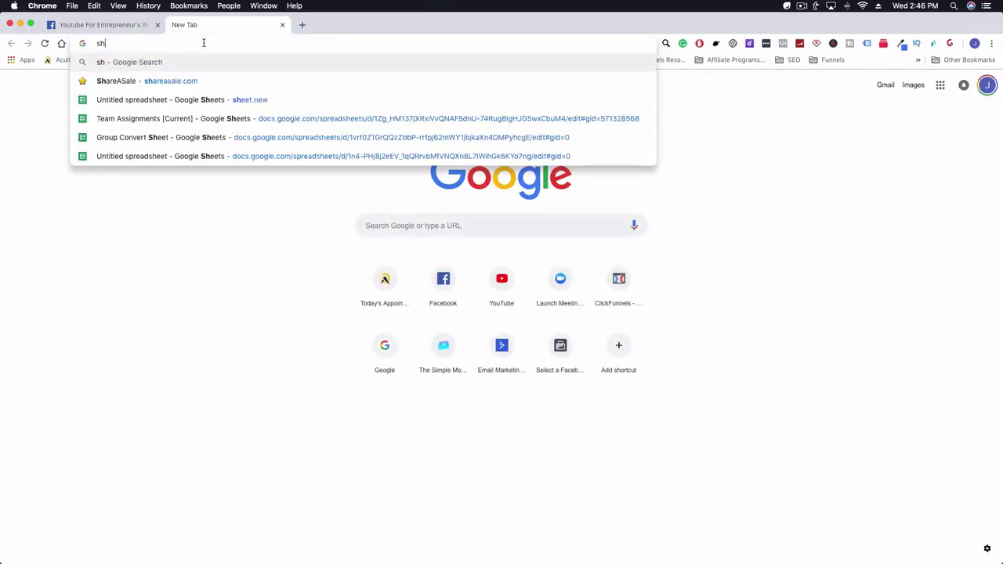
- Open the Group Convert Sheet suggestion and select its URL to copy it
{"action": "left_click", "coordinate": [165, 136]}
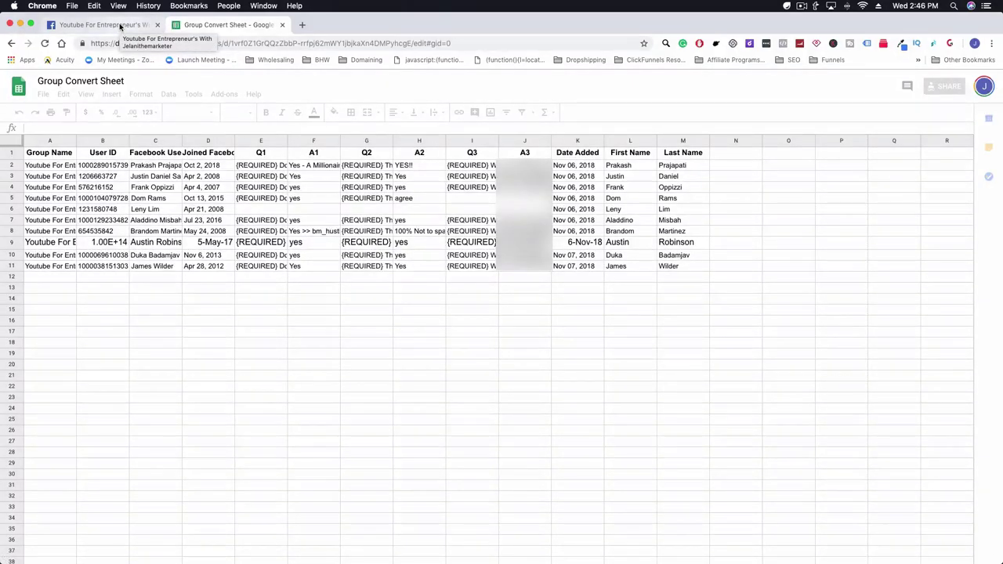
{"action": "left_click", "coordinate": [279, 41]}
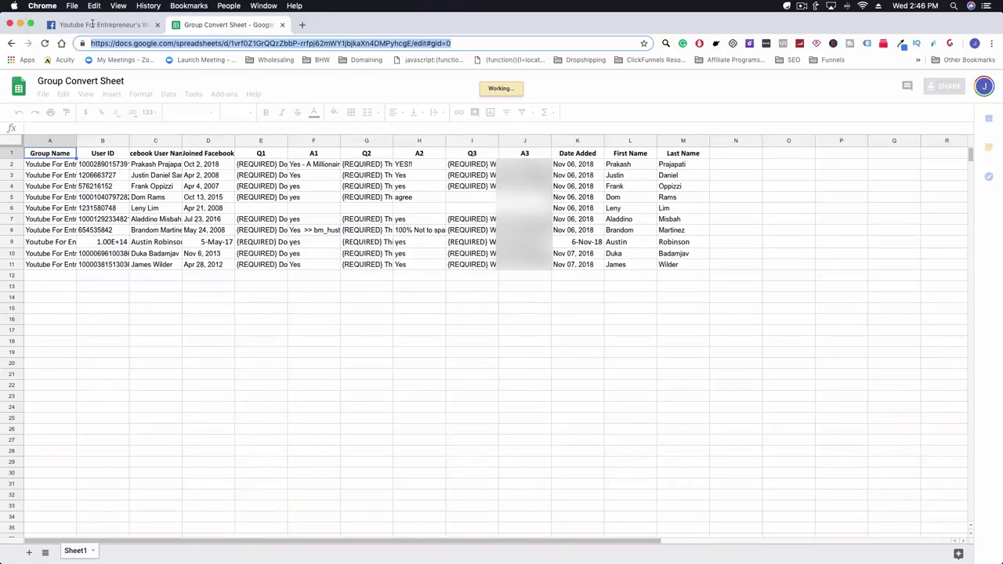
- Paste the Group Convert Sheet URL into Member Requests' Group Convert field and confirm
{"action": "left_click", "coordinate": [92, 24]}
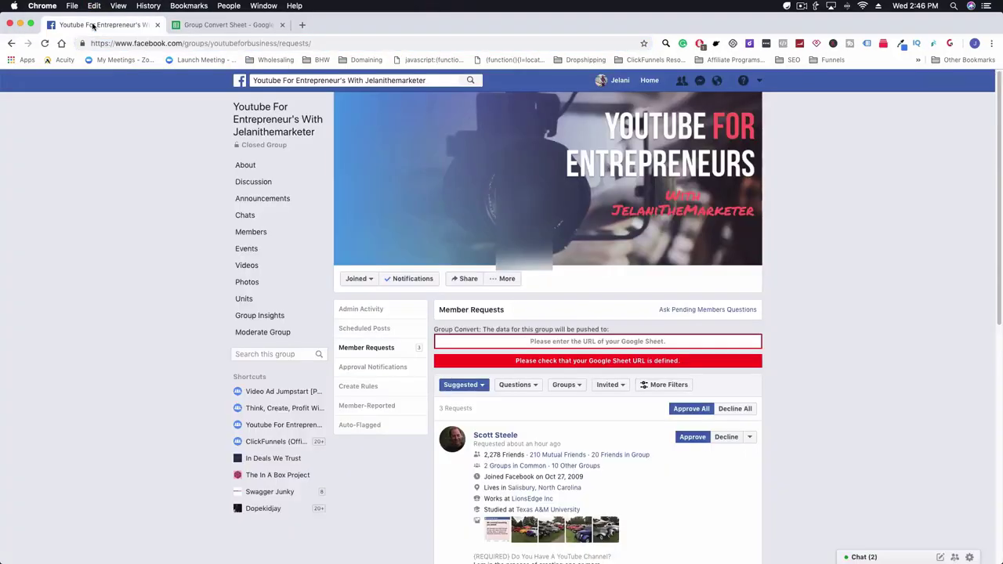
{"action": "left_click", "coordinate": [562, 341]}
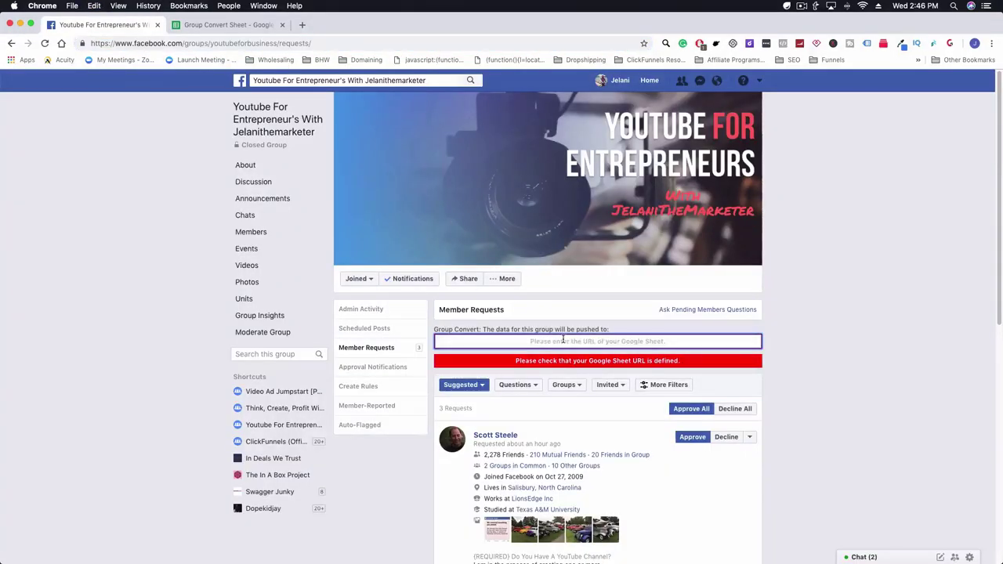
{"action": "key", "text": "cmd+v"}
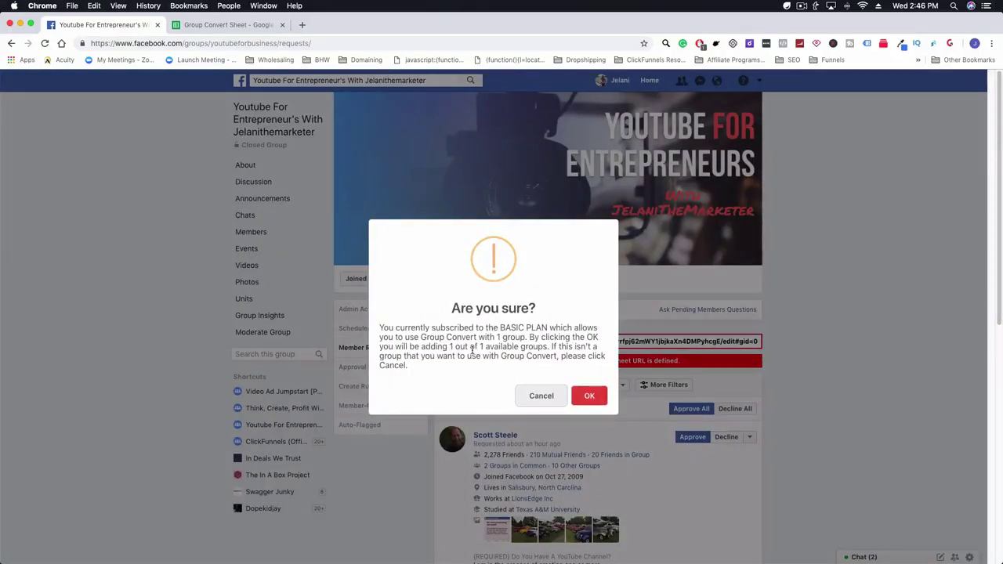
{"action": "left_click", "coordinate": [589, 395]}
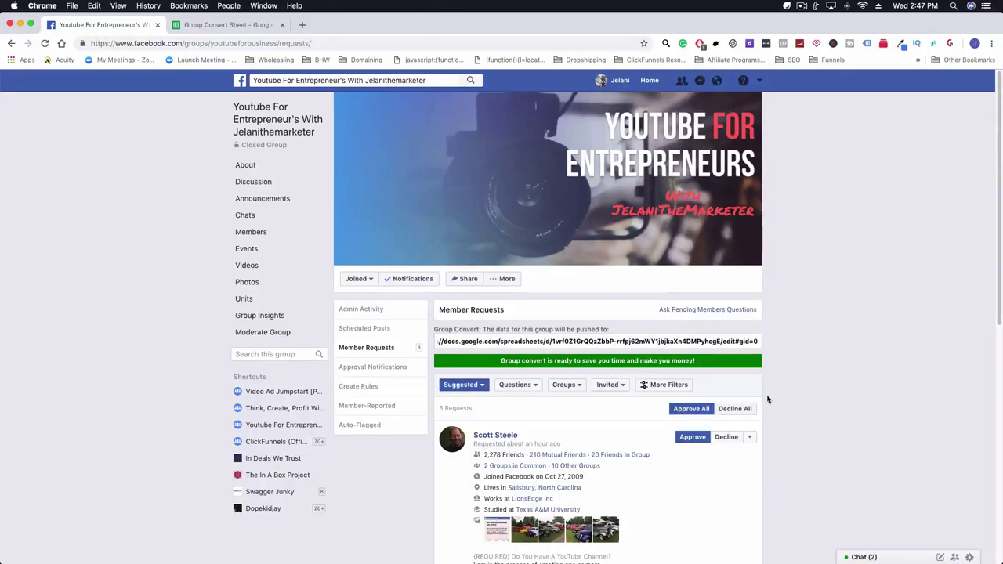
- Check the Group Convert Sheet tab, then return to the Facebook group
{"action": "scroll", "coordinate": [765, 396], "scroll_direction": "down", "scroll_amount": 3}
{"action": "scroll", "coordinate": [761, 392], "scroll_direction": "up", "scroll_amount": 3}
{"action": "scroll", "coordinate": [595, 376], "scroll_direction": "down", "scroll_amount": 4}
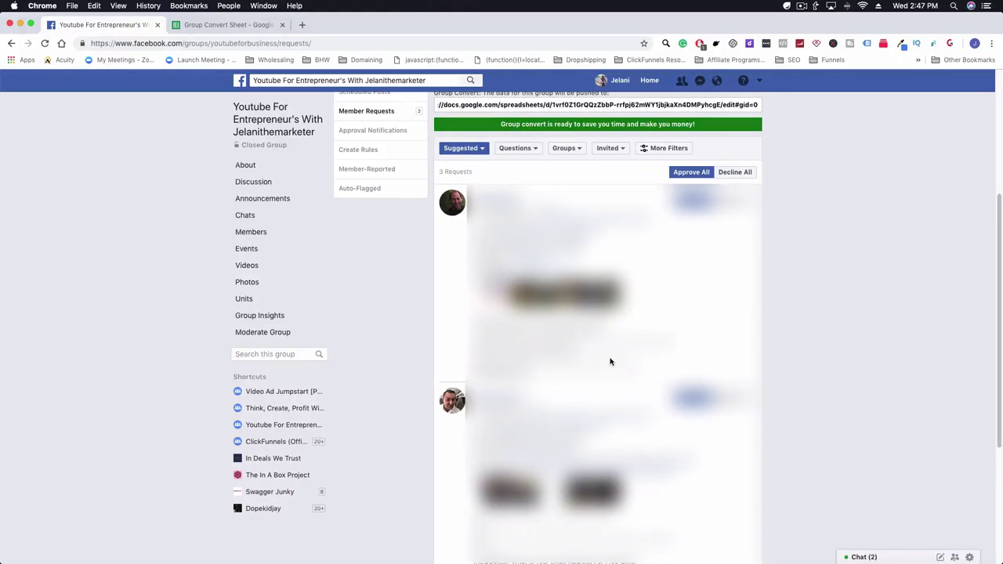
{"action": "left_click", "coordinate": [235, 24]}
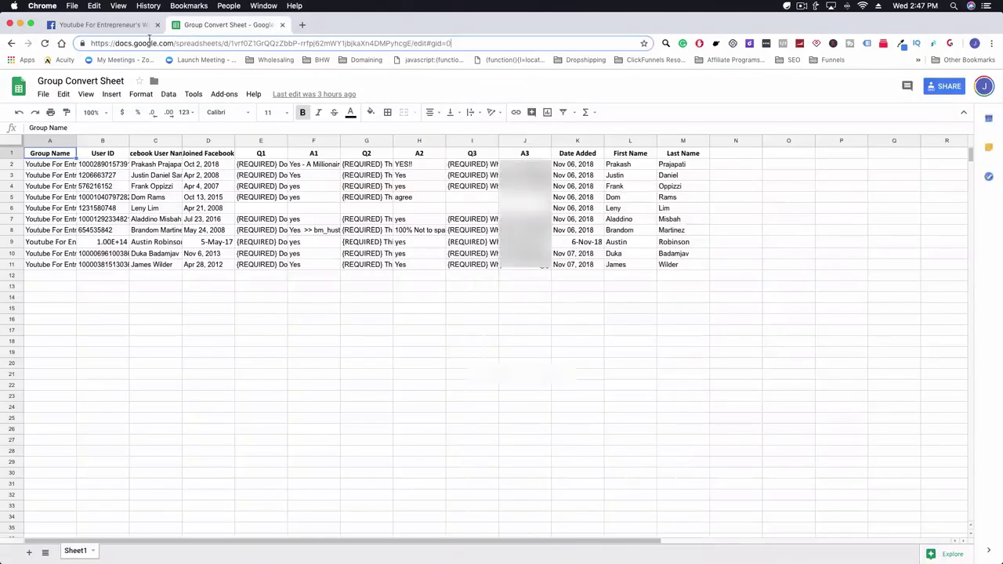
{"action": "left_click", "coordinate": [101, 26]}
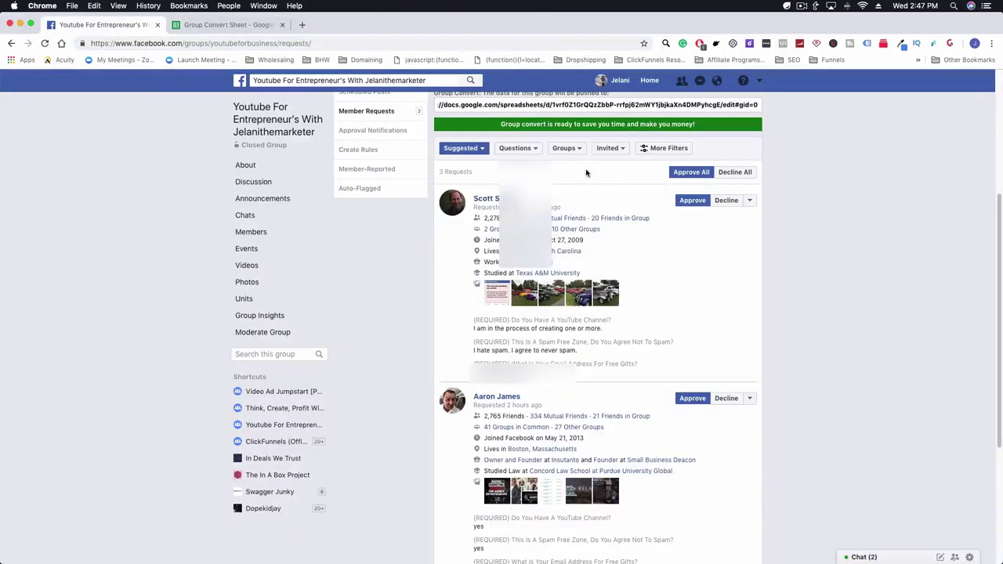
- Filter Group Convert's data list to Youtube For Entrepreneurs, then return to Member Requests
{"action": "left_click", "coordinate": [951, 44]}
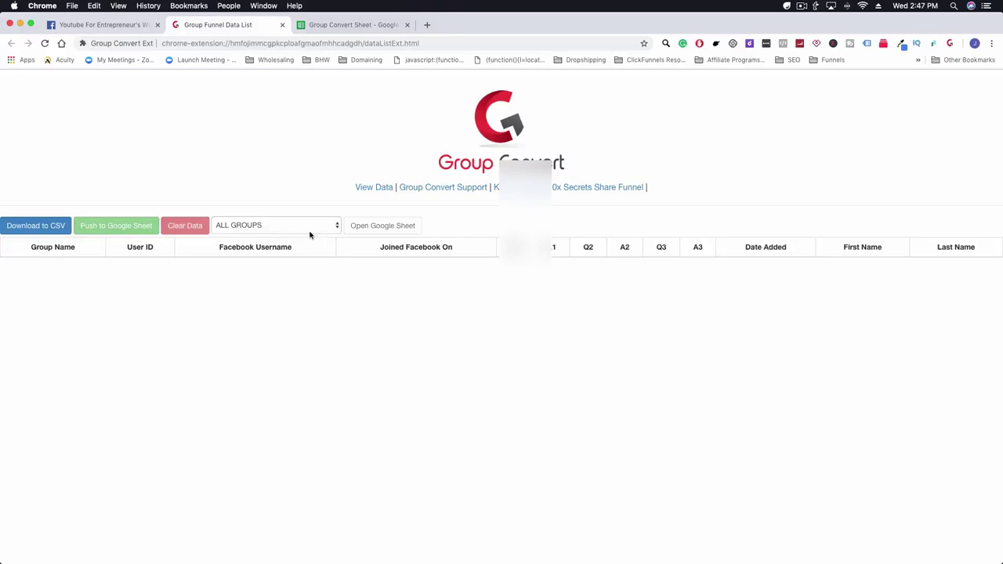
{"action": "left_click", "coordinate": [246, 223]}
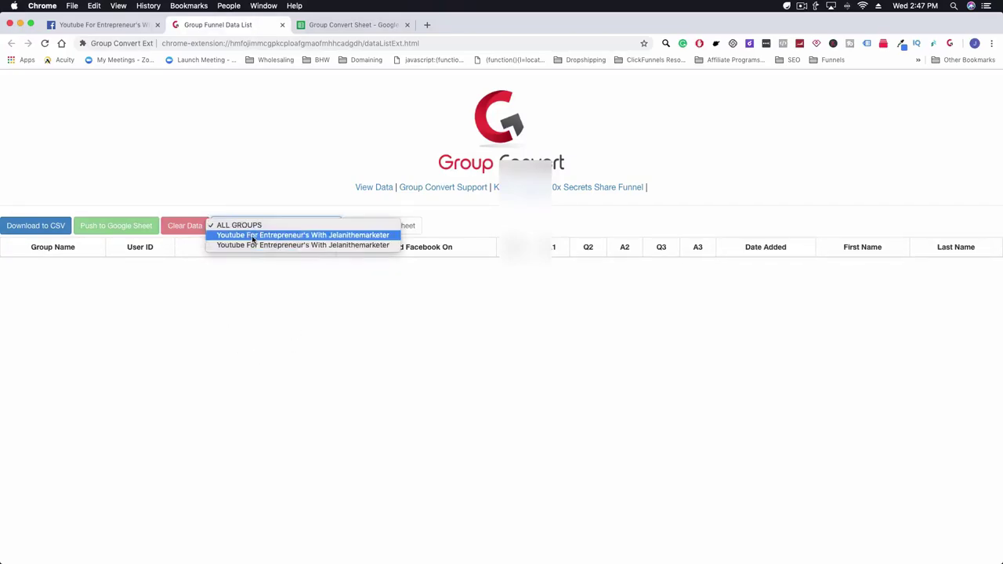
{"action": "left_click", "coordinate": [253, 235]}
{"action": "left_click", "coordinate": [305, 228]}
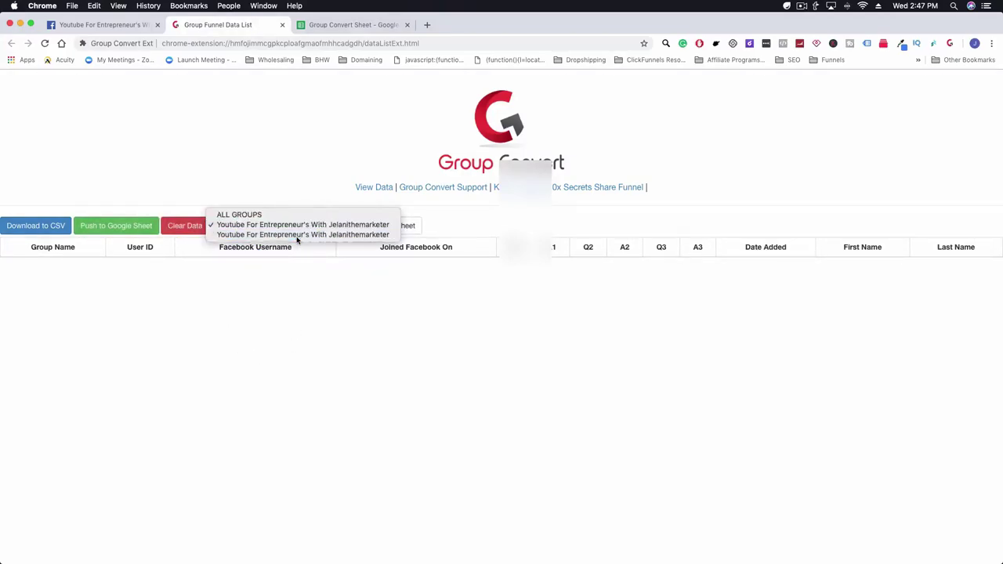
{"action": "left_click", "coordinate": [306, 233]}
{"action": "left_click", "coordinate": [318, 226]}
{"action": "left_click", "coordinate": [318, 226]}
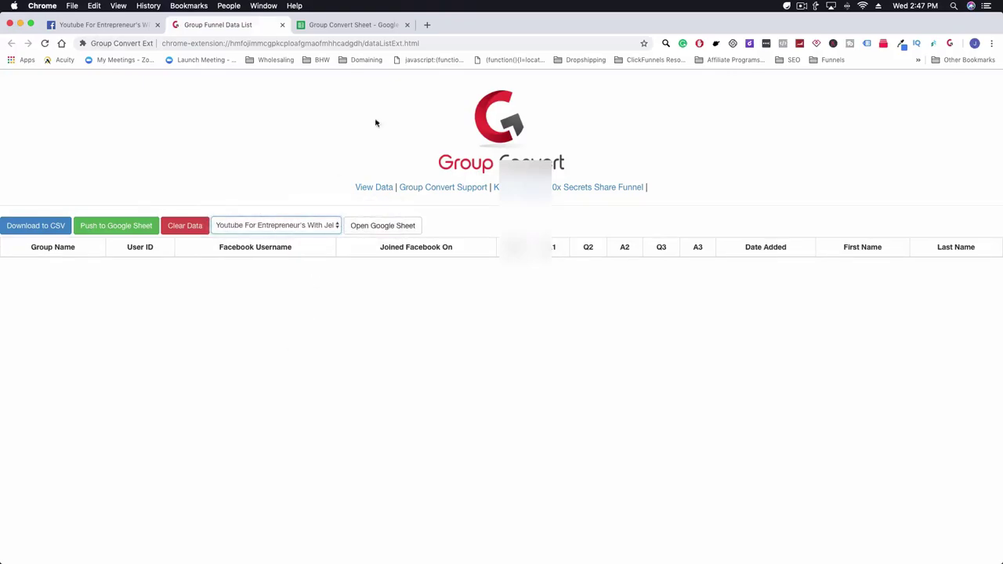
{"action": "left_click", "coordinate": [109, 25]}
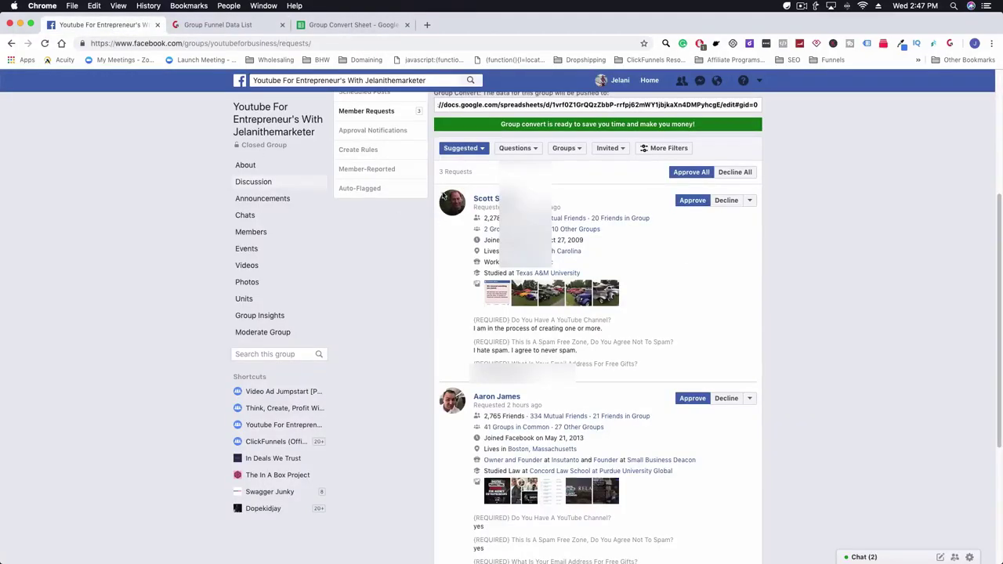
- Approve all three join requests and view their answers in the Group Funnel Data List
{"action": "left_click", "coordinate": [690, 173]}
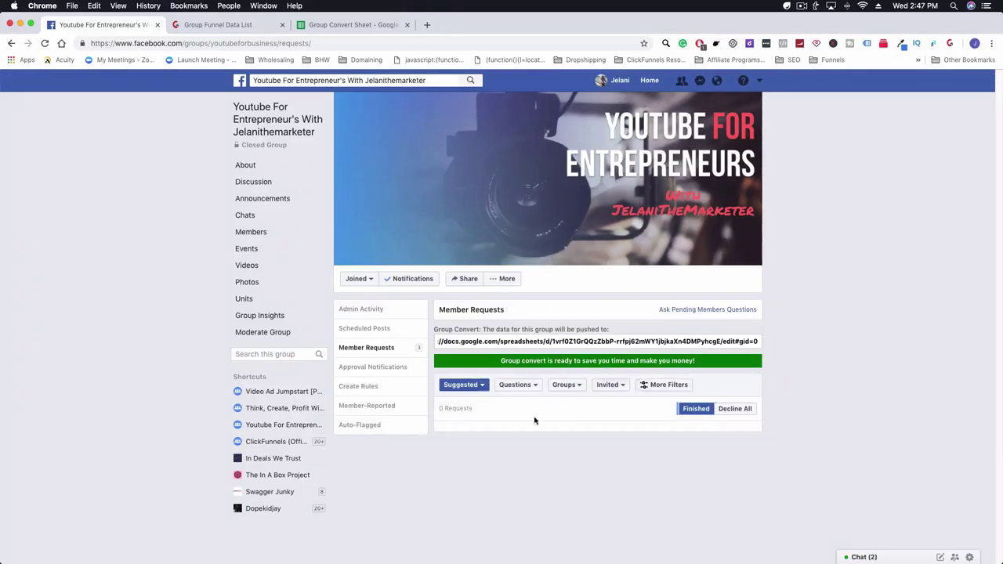
{"action": "left_click", "coordinate": [219, 26]}
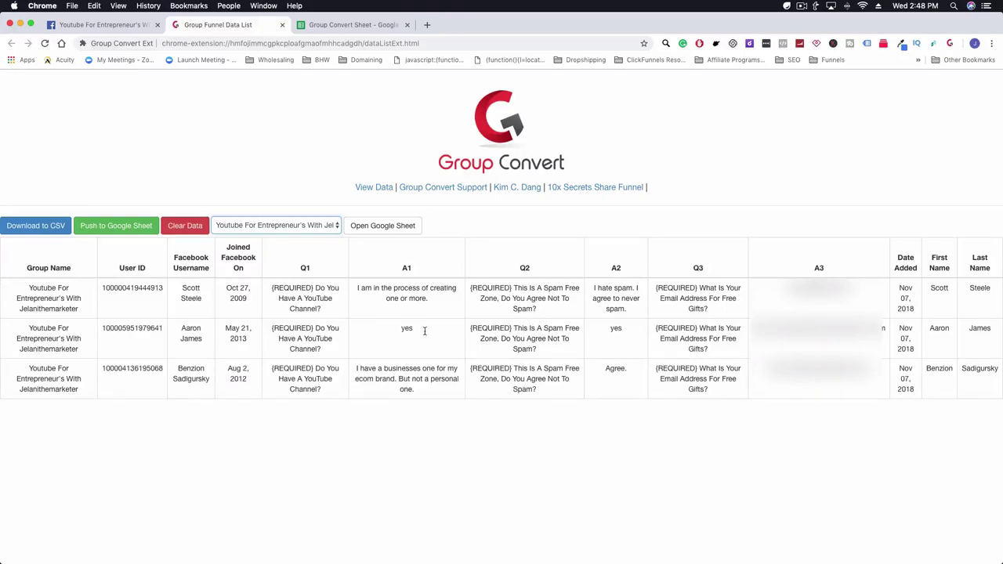
- Push the three captured requests to the Google Sheet and view its new rows 12–14
{"action": "left_click", "coordinate": [108, 229]}
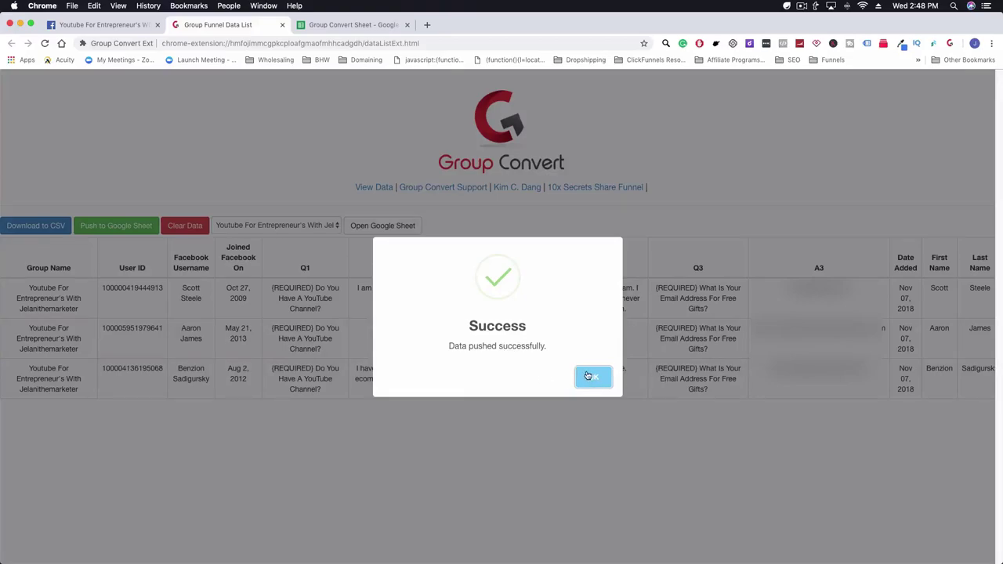
{"action": "left_click", "coordinate": [591, 377]}
{"action": "left_click", "coordinate": [333, 25]}
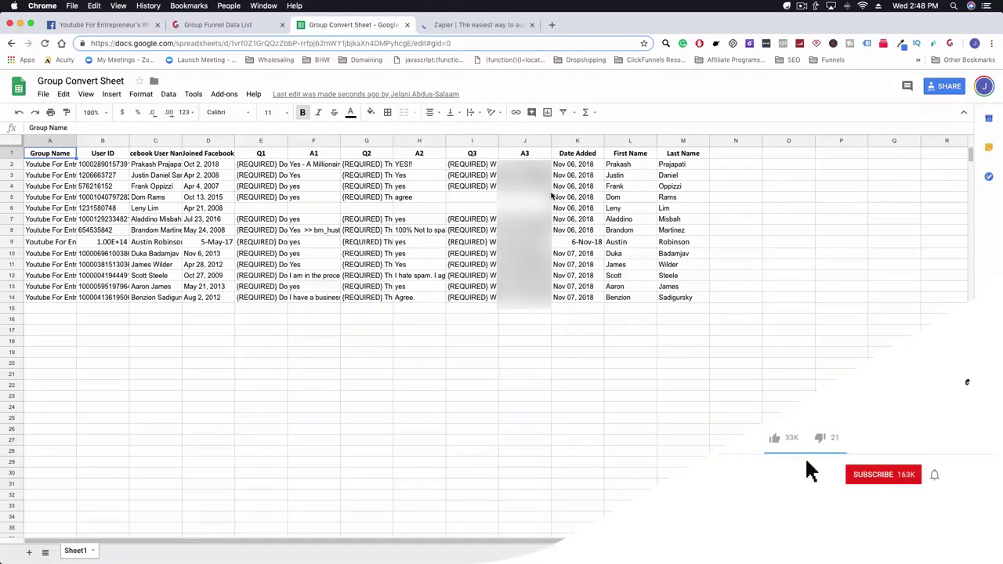
- Switch to the Zapier tab showing the zapier.com homepage
{"action": "left_click", "coordinate": [478, 24]}
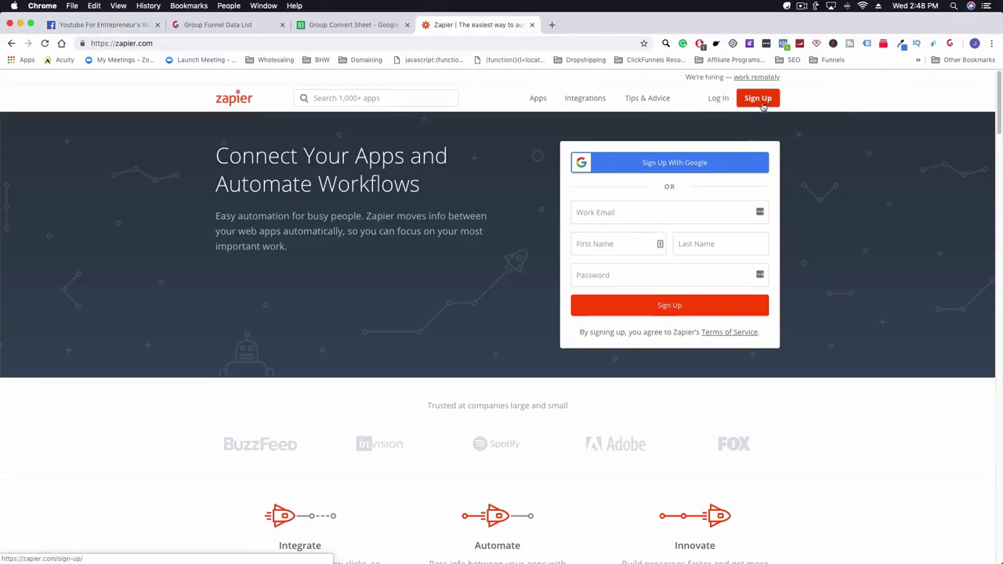
- Log in to Zapier using Log In With Google and the chosen Google account
{"action": "left_click", "coordinate": [721, 102]}
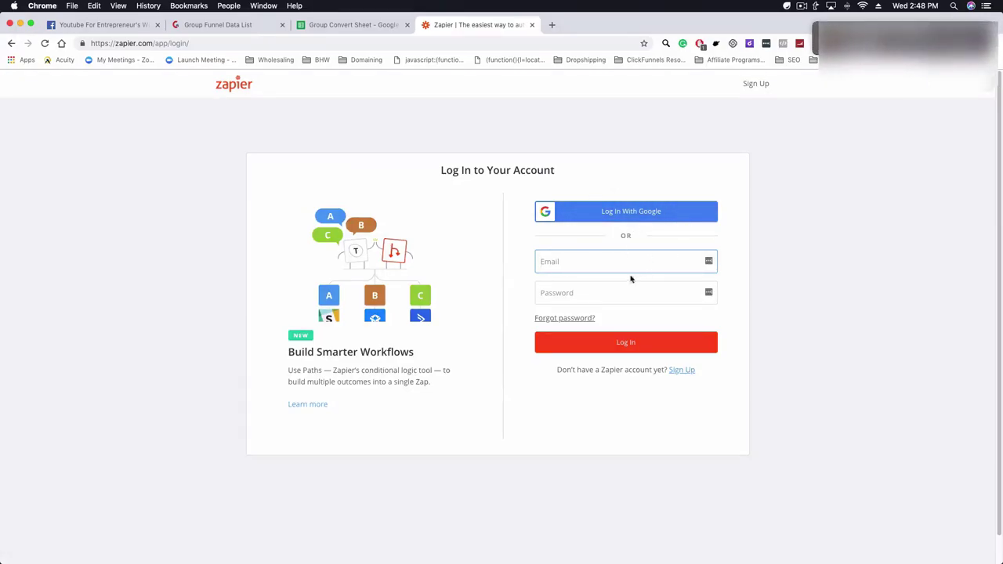
{"action": "left_click", "coordinate": [637, 210]}
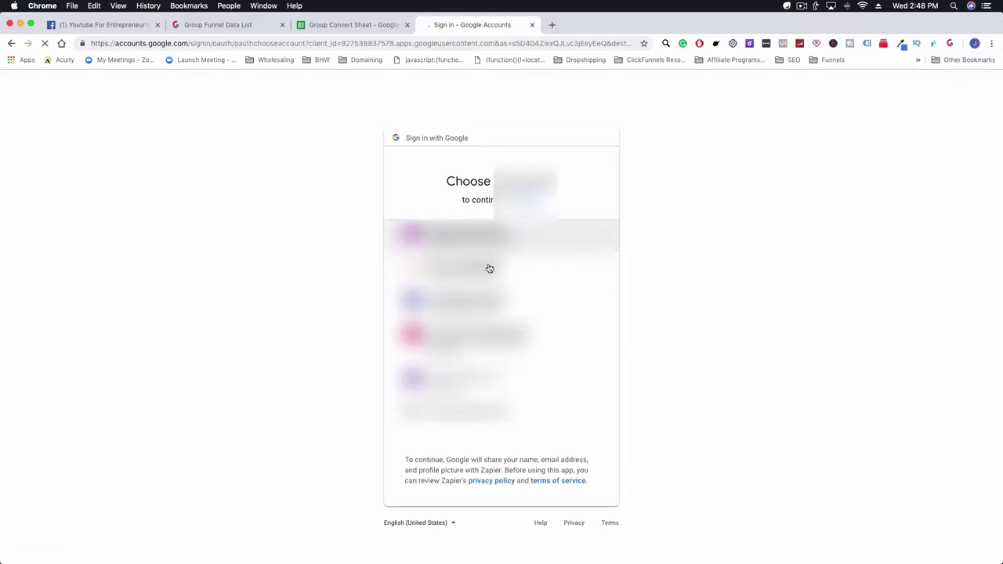
{"action": "left_click", "coordinate": [343, 28]}
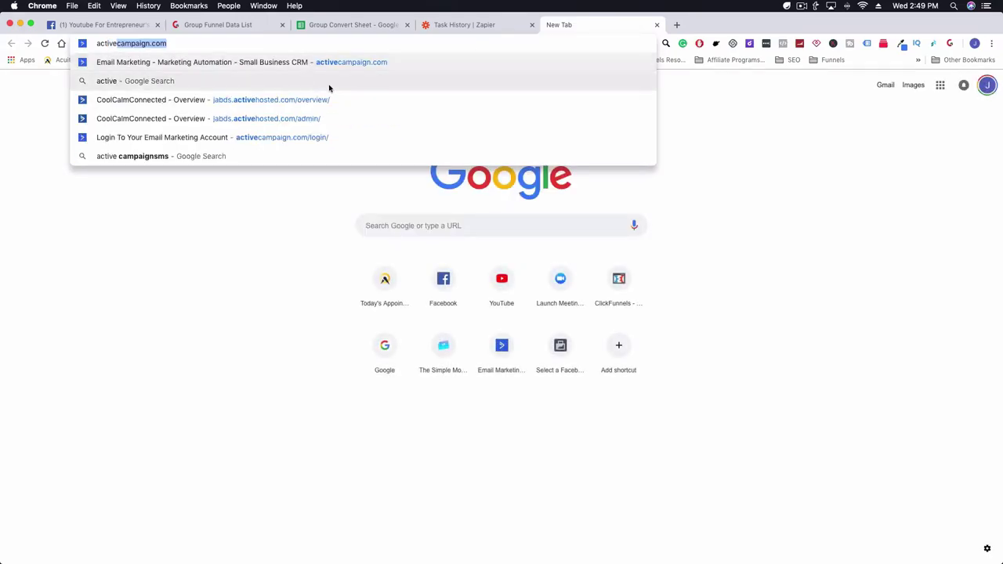
- Load activecampaign.com and pick the saved account name on the login page
{"action": "key", "text": "Return"}
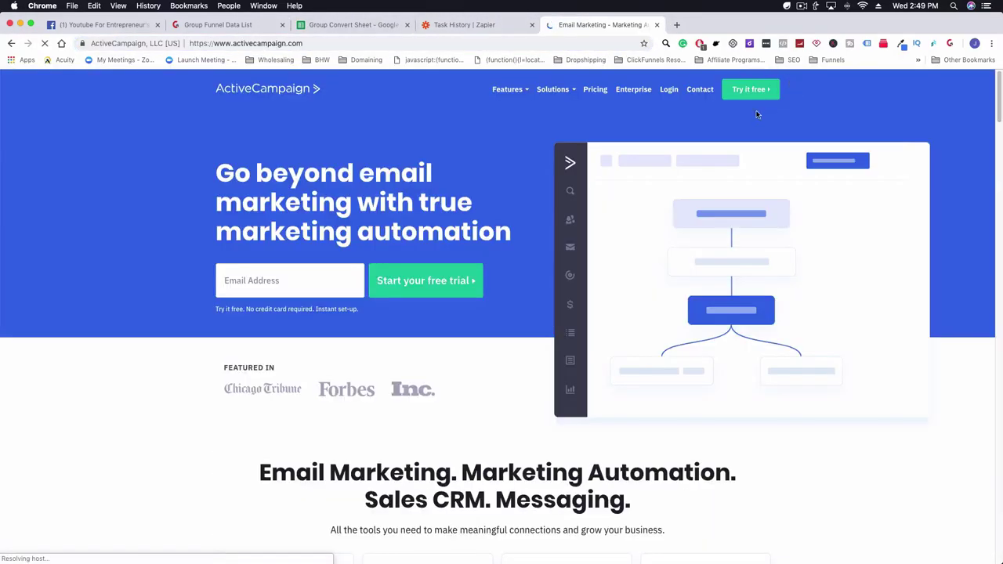
{"action": "left_click", "coordinate": [670, 90]}
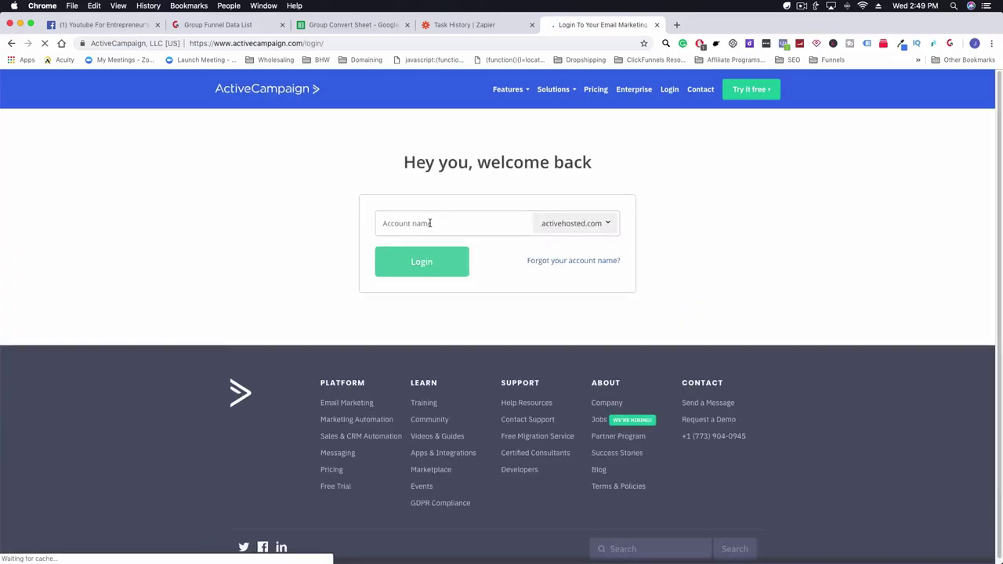
{"action": "left_click", "coordinate": [429, 225]}
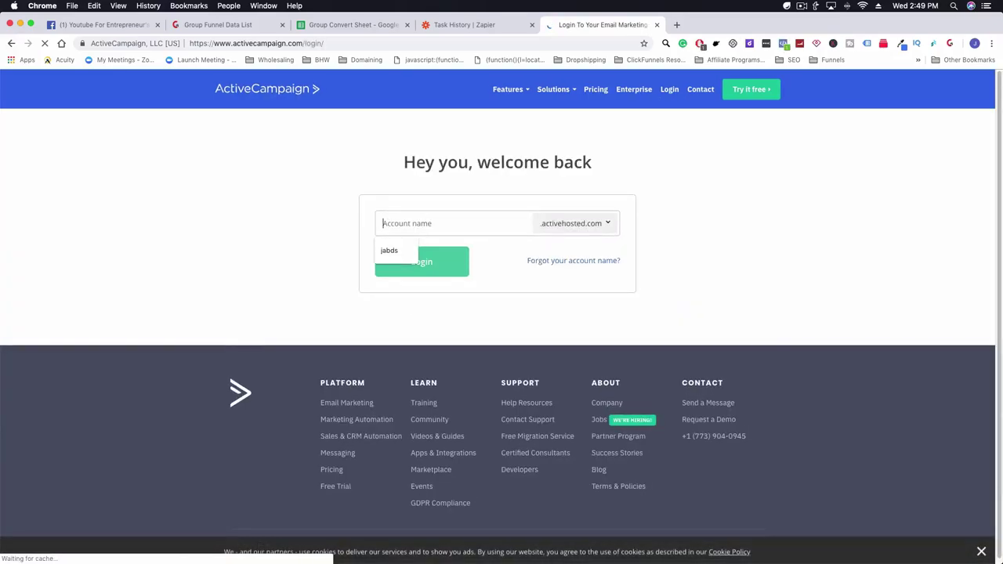
{"action": "left_click", "coordinate": [411, 253]}
{"action": "left_click", "coordinate": [424, 260]}
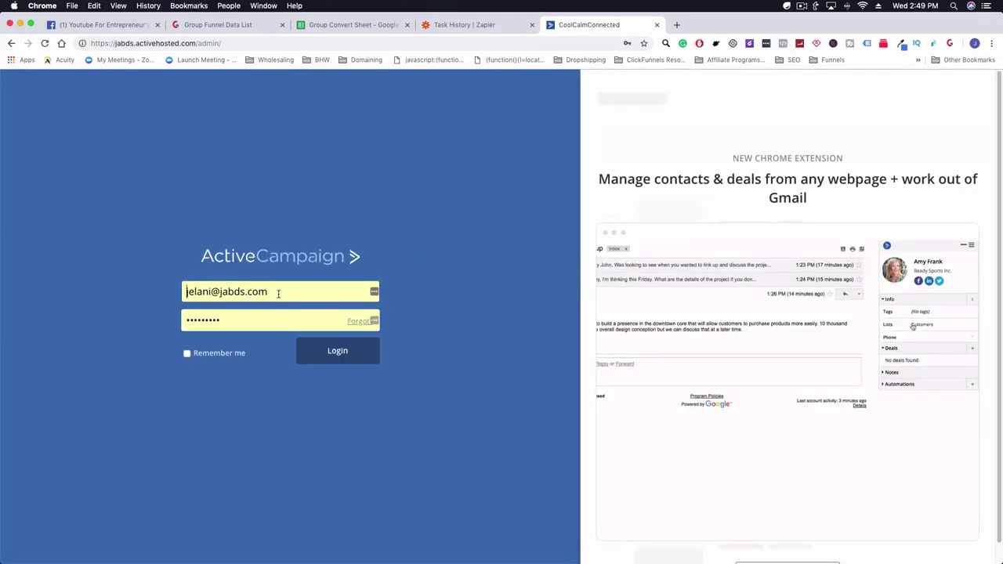
- Enter the saved login email and log in to the ActiveCampaign account
{"action": "left_click", "coordinate": [222, 293]}
{"action": "double_click", "coordinate": [220, 293]}
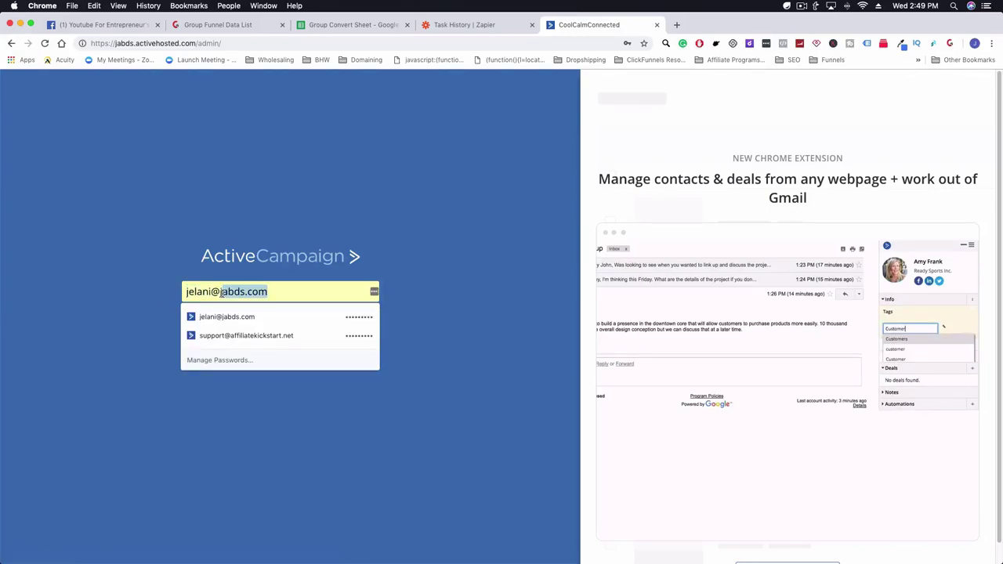
{"action": "type", "text": "jelani"}
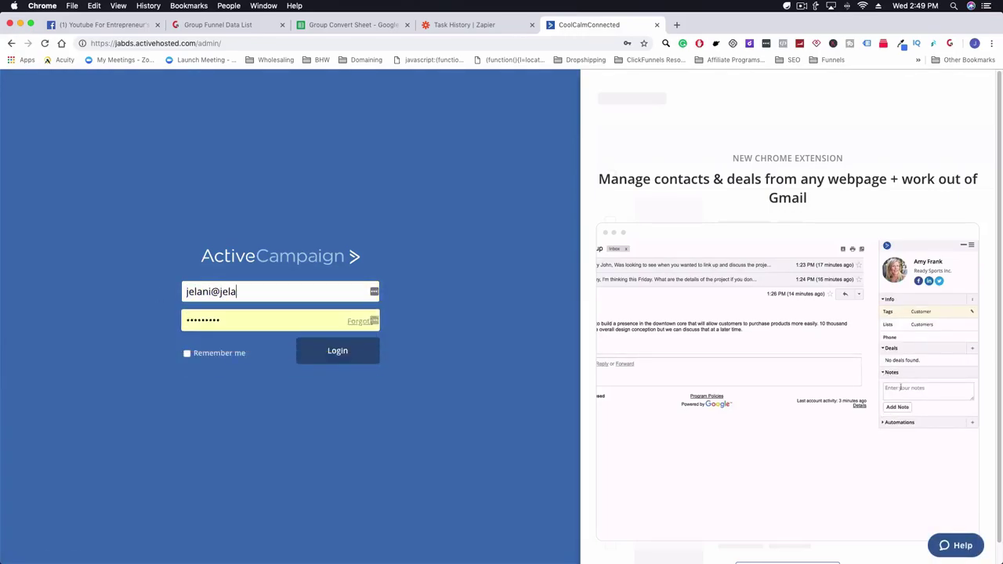
{"action": "left_click", "coordinate": [280, 315]}
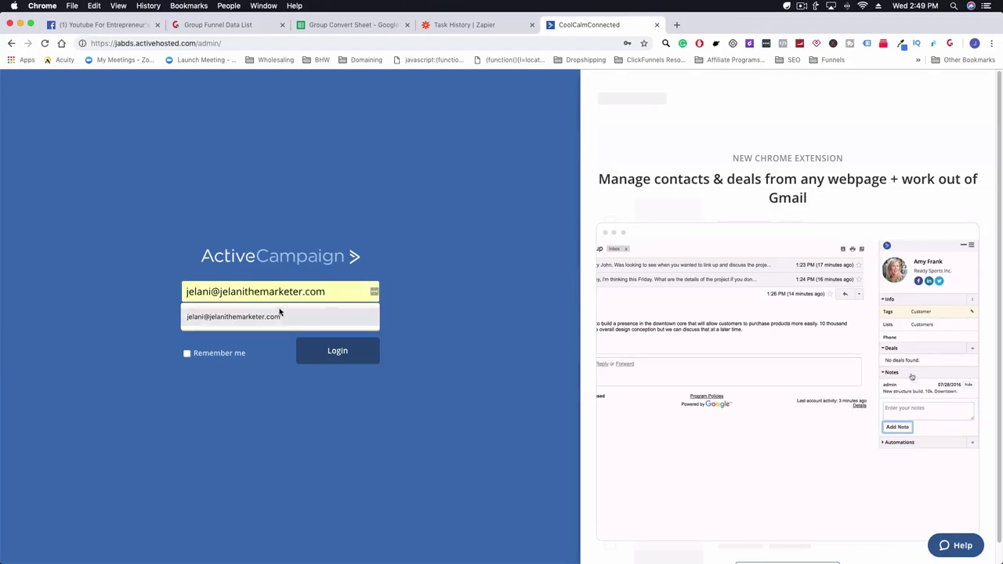
{"action": "left_click", "coordinate": [333, 351]}
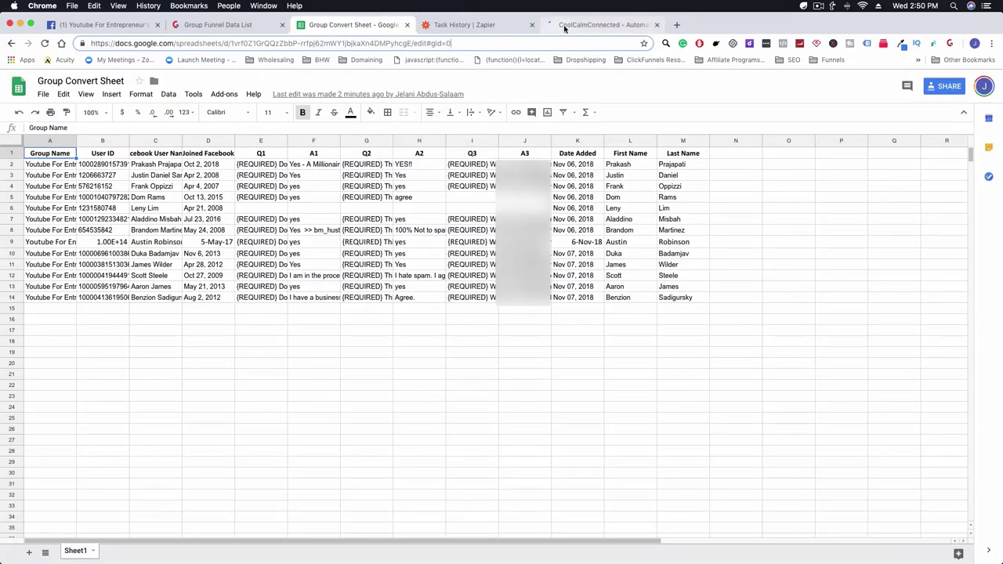
- Review the YouTube group tag and email automations in ActiveCampaign, then return to Zapier's Task History
{"action": "left_click", "coordinate": [566, 26]}
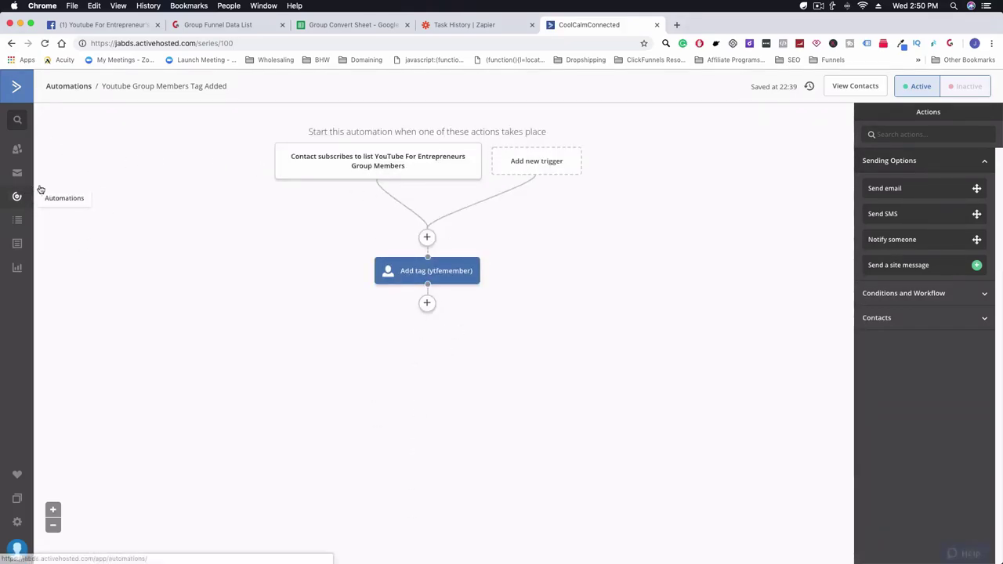
{"action": "left_click", "coordinate": [46, 198]}
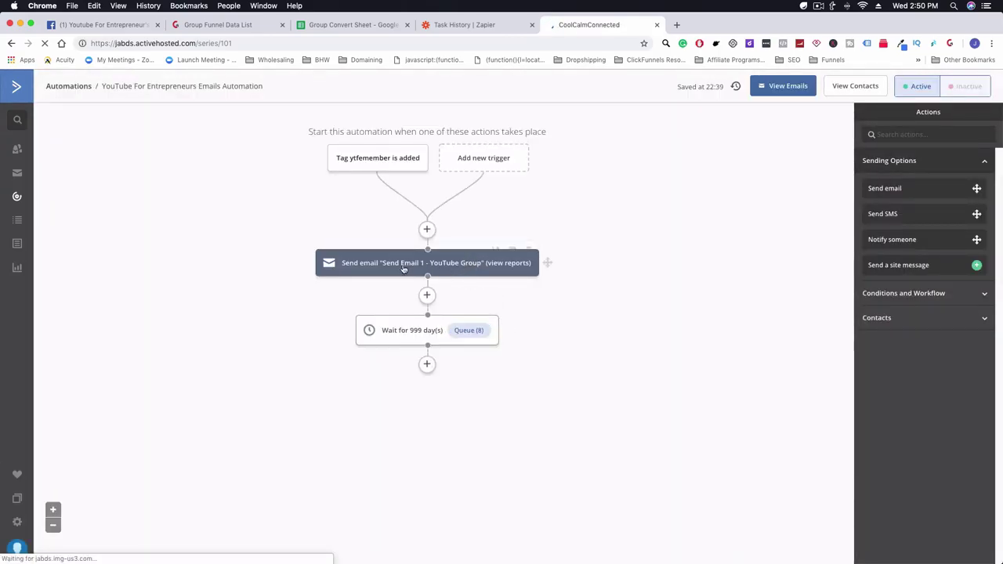
{"action": "mouse_move", "coordinate": [441, 266]}
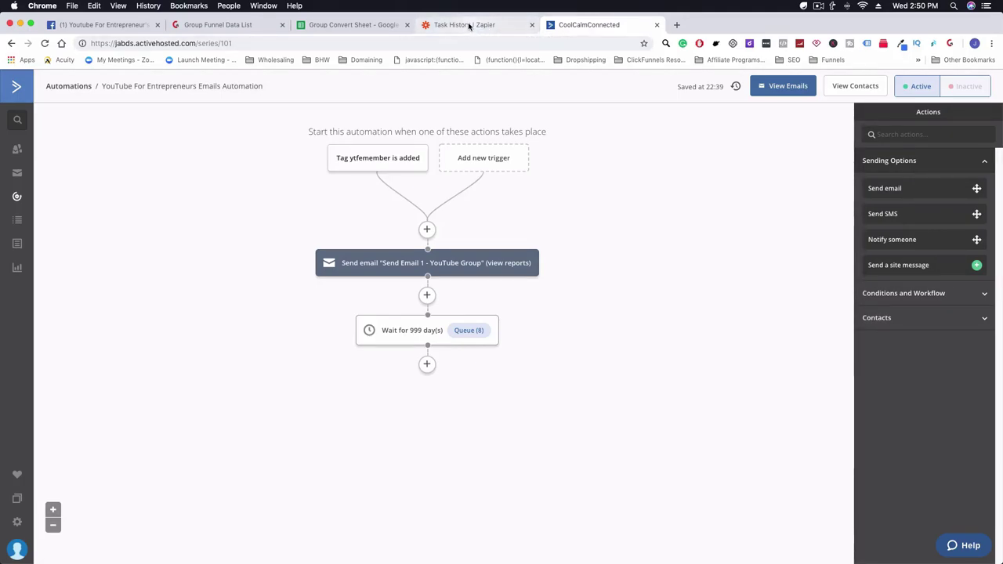
{"action": "left_click", "coordinate": [470, 26]}
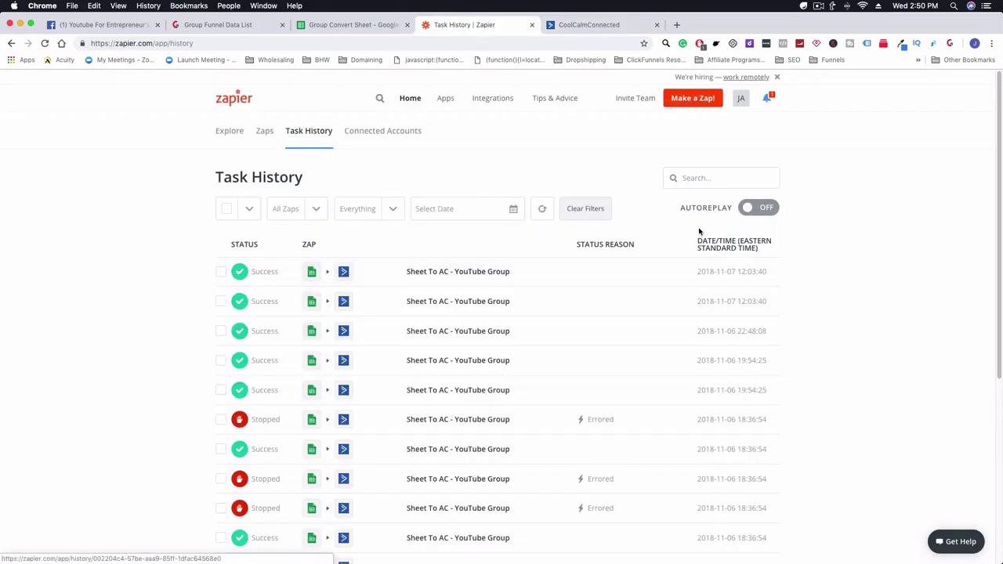
- Refresh Zapier's Task History, then check the Sheet, Group Convert, Facebook and ActiveCampaign dashboard tabs
{"action": "left_click", "coordinate": [45, 43]}
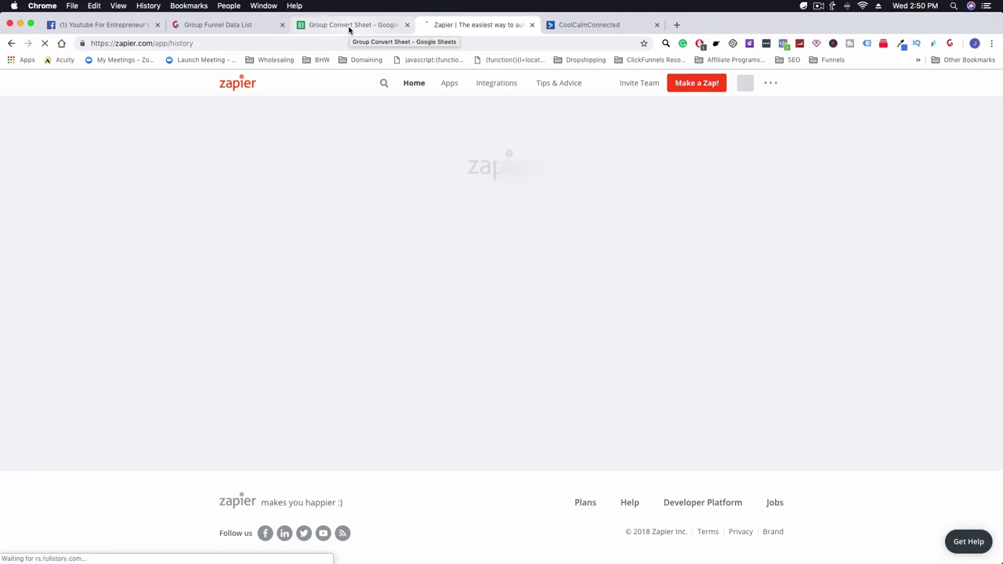
{"action": "left_click", "coordinate": [350, 26]}
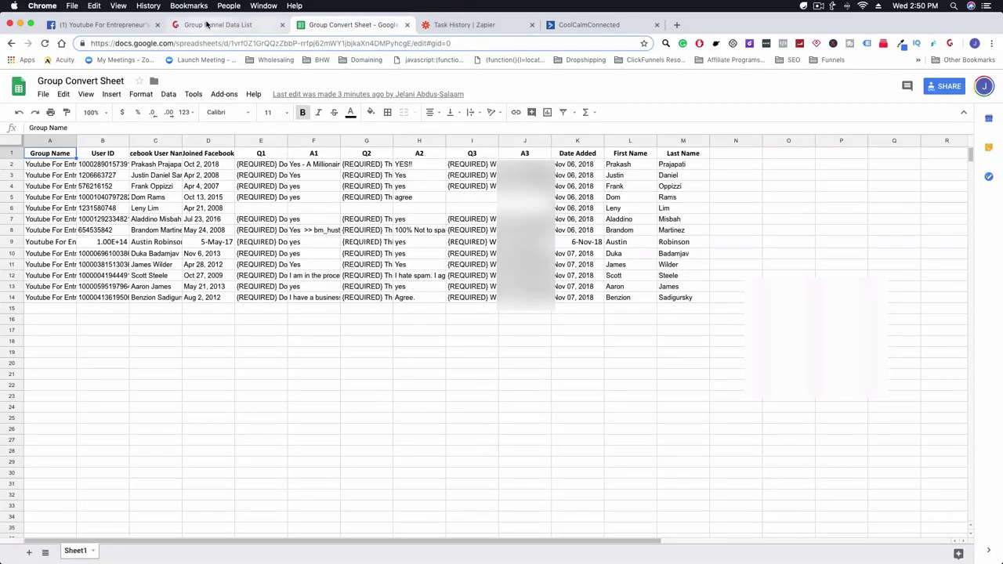
{"action": "left_click", "coordinate": [207, 25]}
{"action": "left_click", "coordinate": [98, 25]}
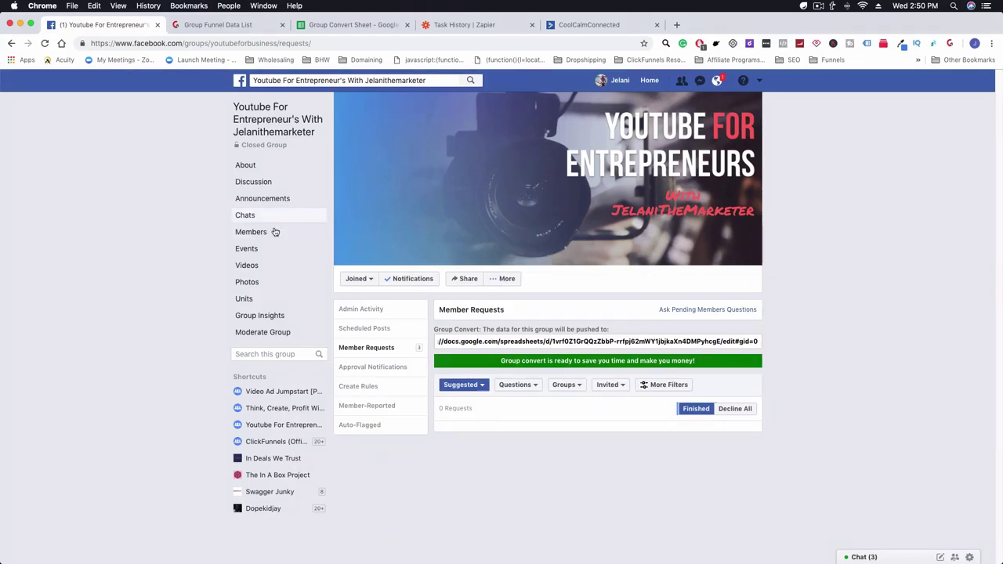
{"action": "key", "text": "ctrl+shift+Tab"}
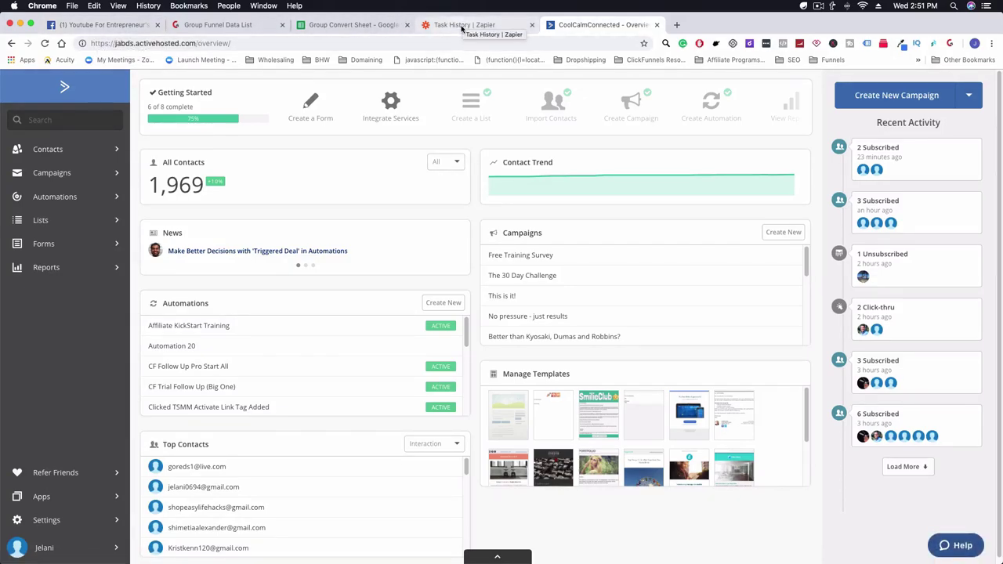
- Bring up Group Convert's data list with the three Youtube For Entrepreneurs join requests
{"action": "left_click", "coordinate": [216, 25]}
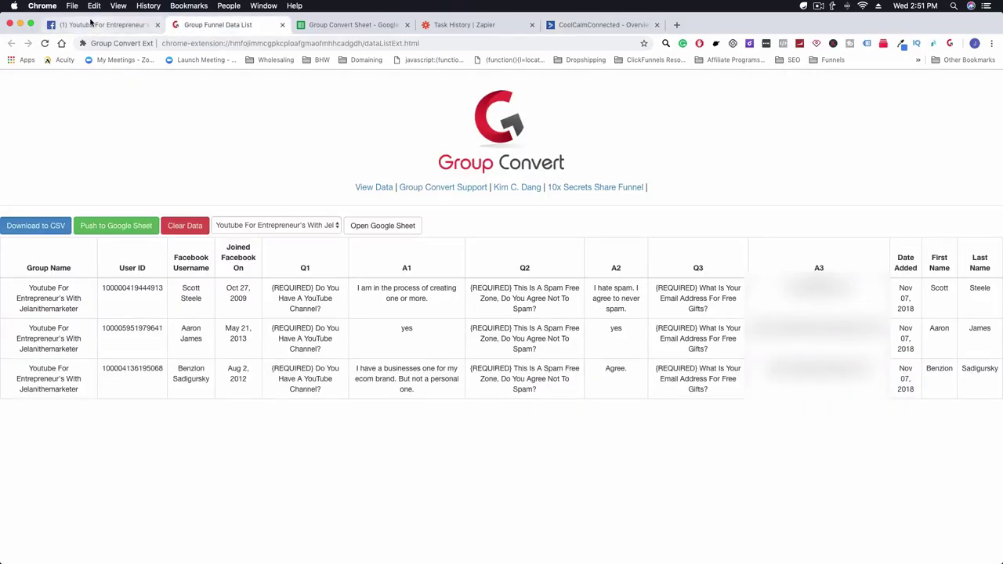